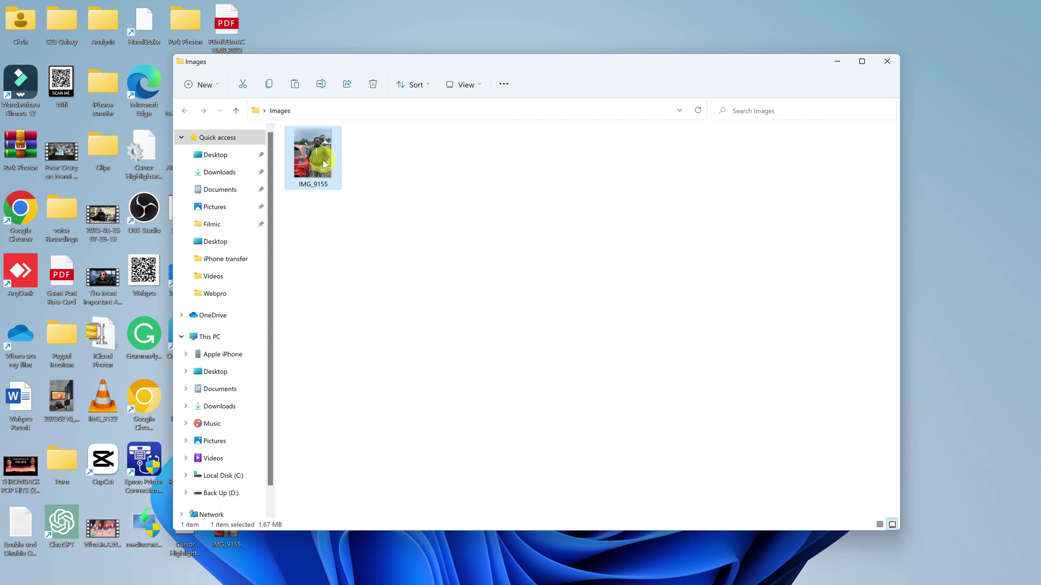
Check IMG_9155's Properties to confirm its type is WEBP File (.webp), then close the dialog.
mouse_move(324, 164)
right_click(314, 158)
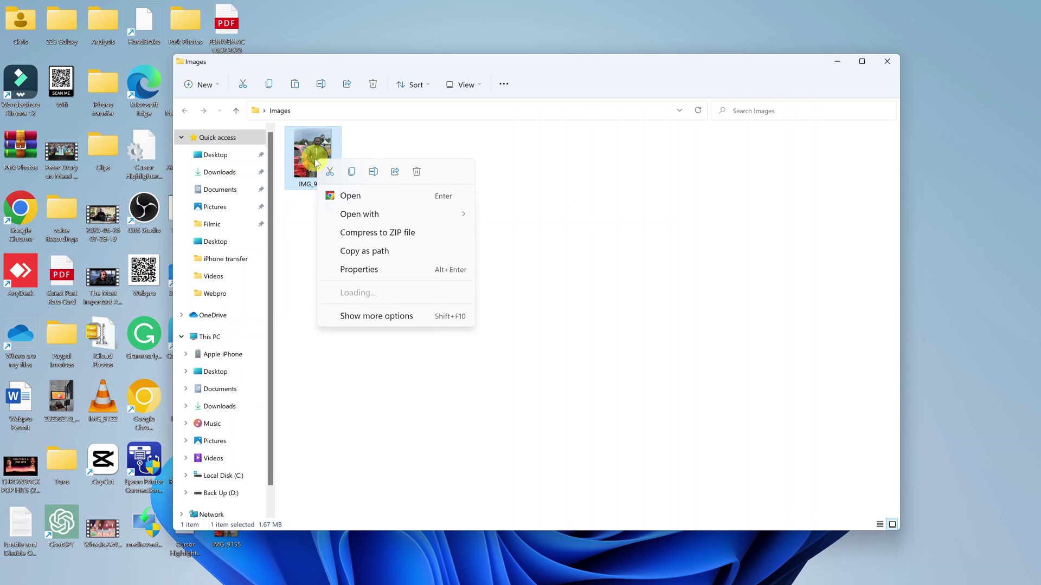
left_click(415, 271)
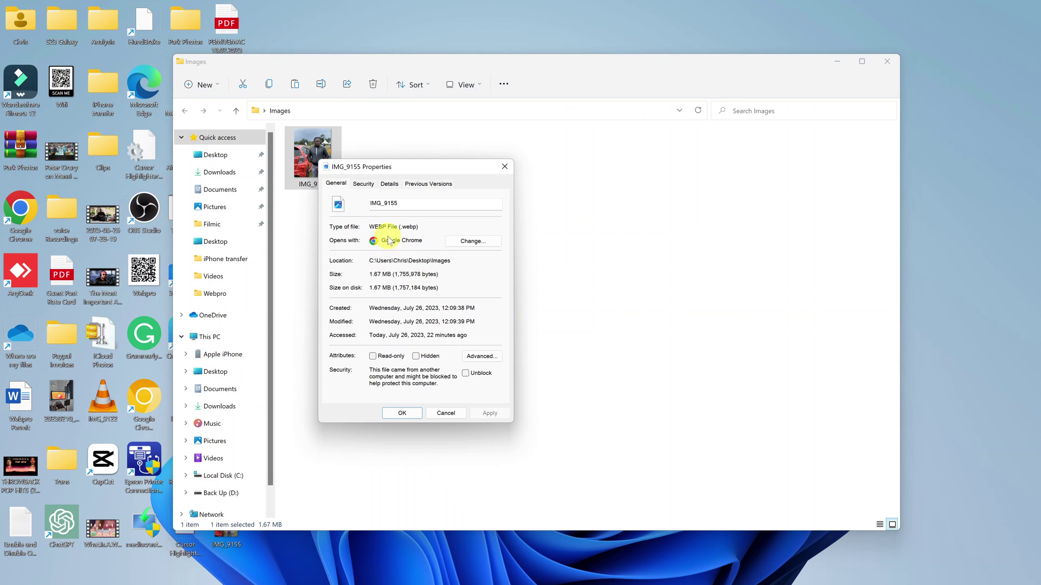
double_click(407, 227)
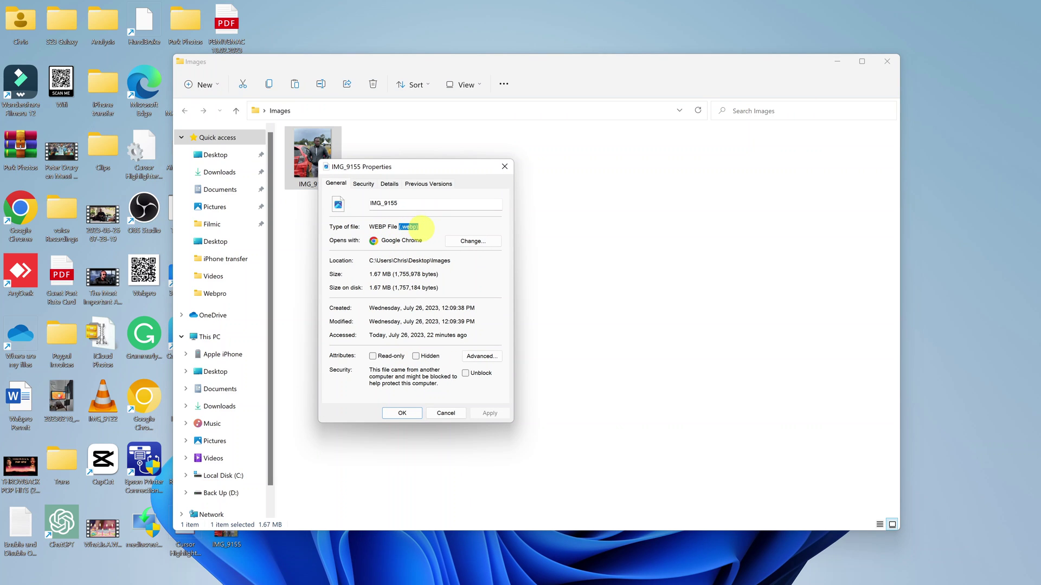
left_click(426, 225)
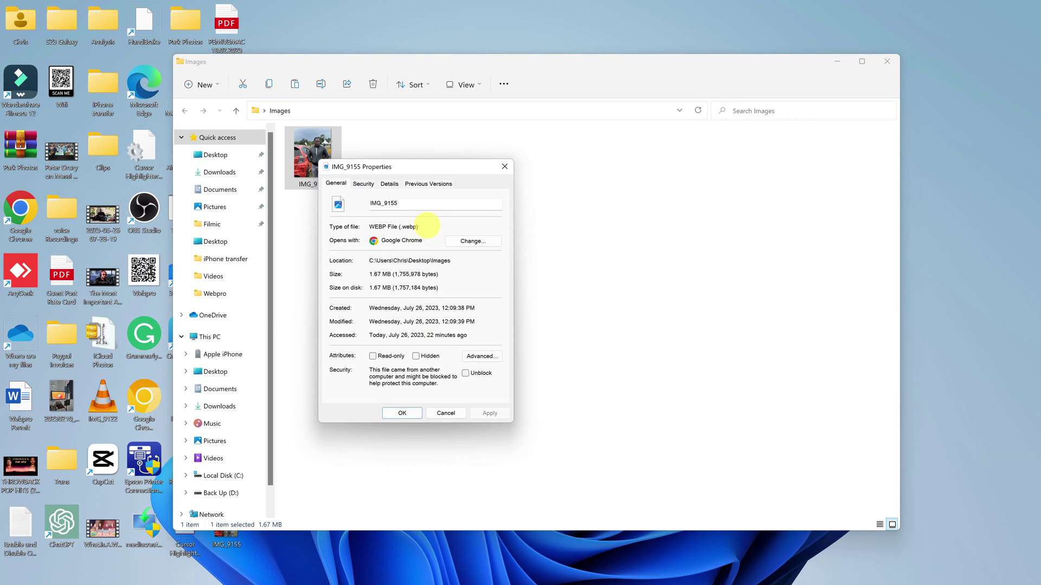
left_click(505, 167)
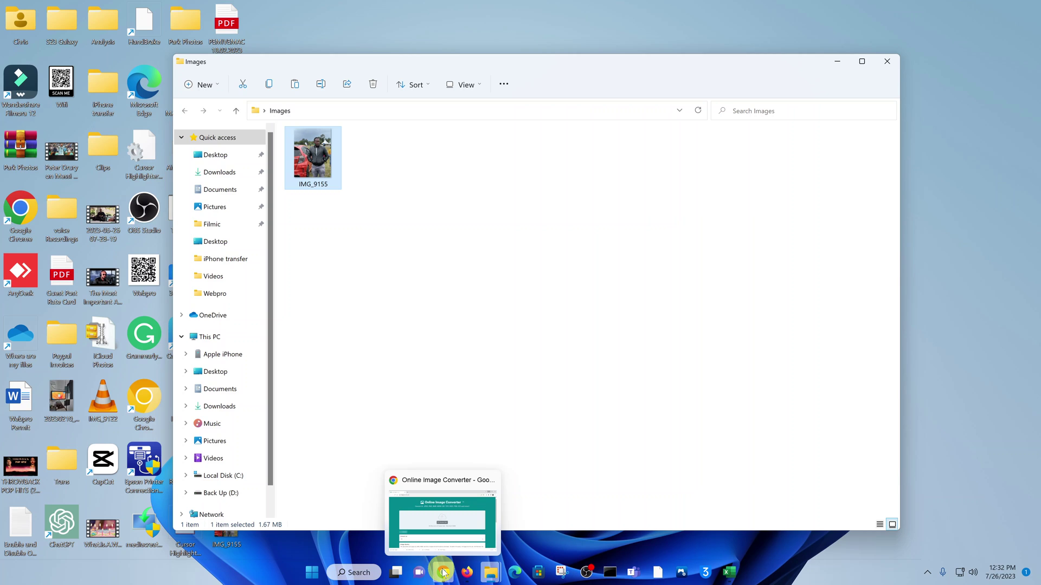
left_click(444, 572)
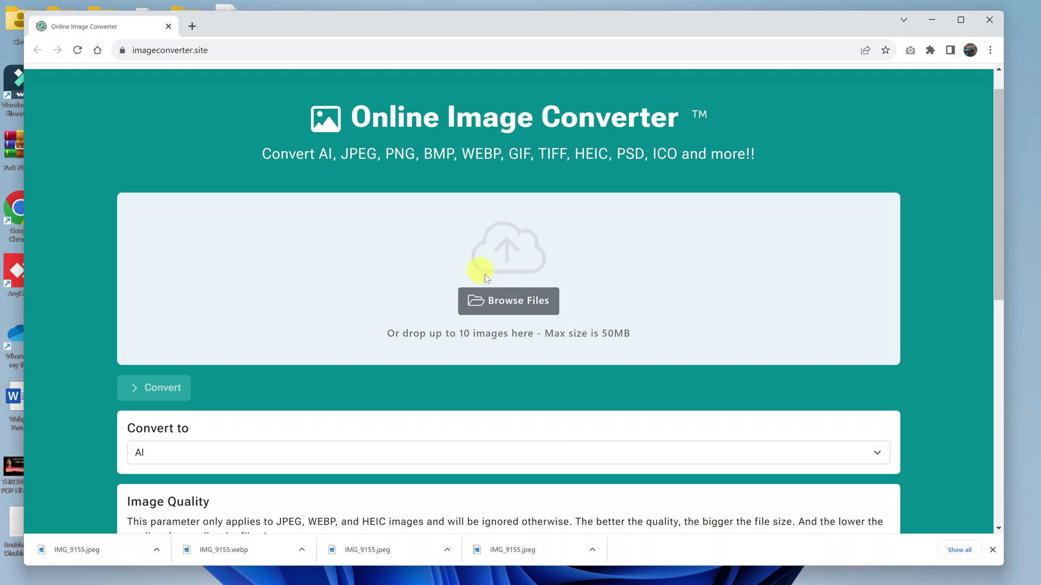
Upload IMG_9155.webp (1.8 MB) from This PC > Desktop > Images until Upload complete shows.
left_click(515, 302)
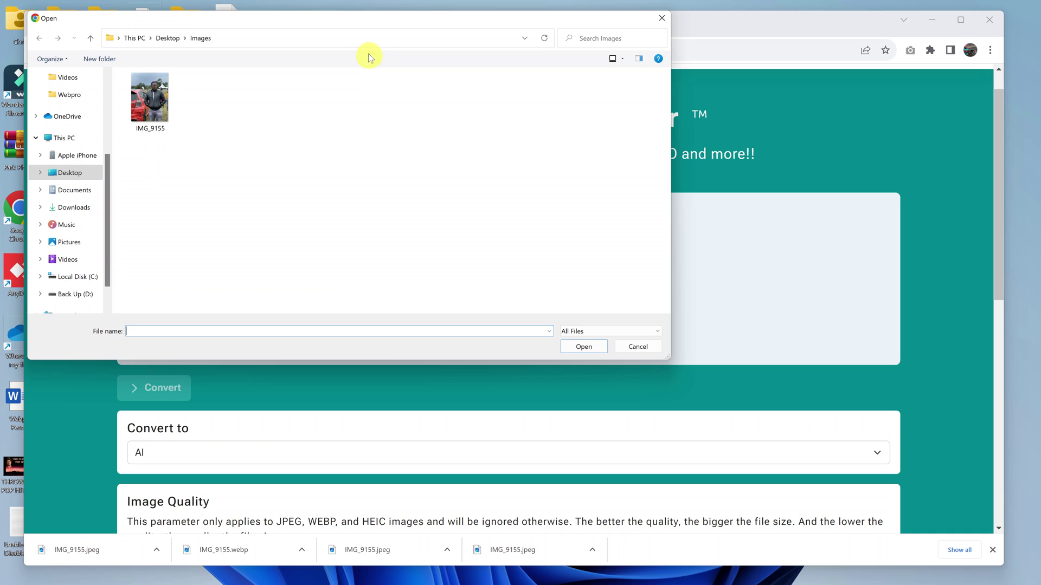
left_click_drag(360, 22, 438, 66)
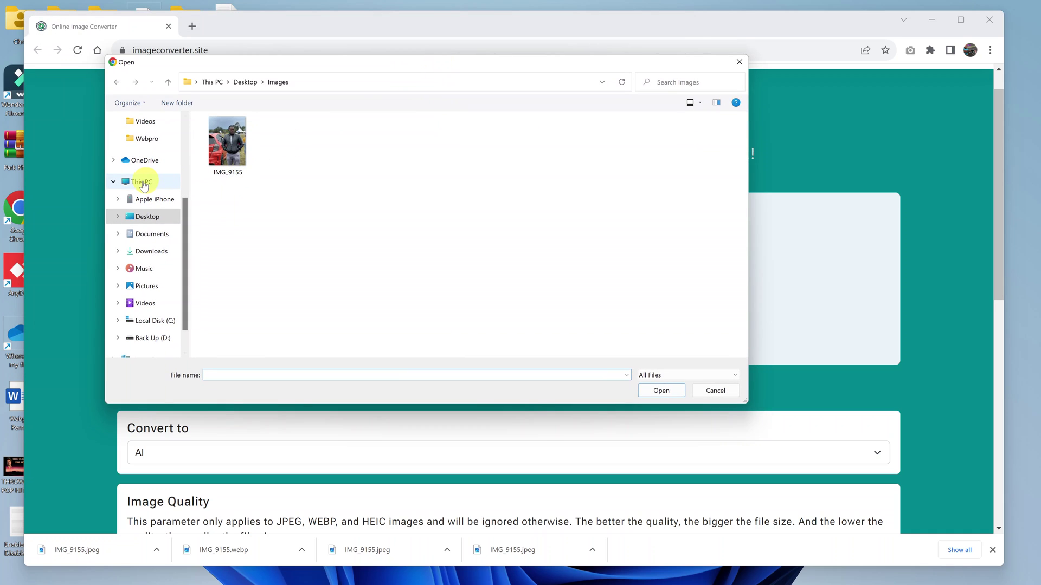
left_click(138, 185)
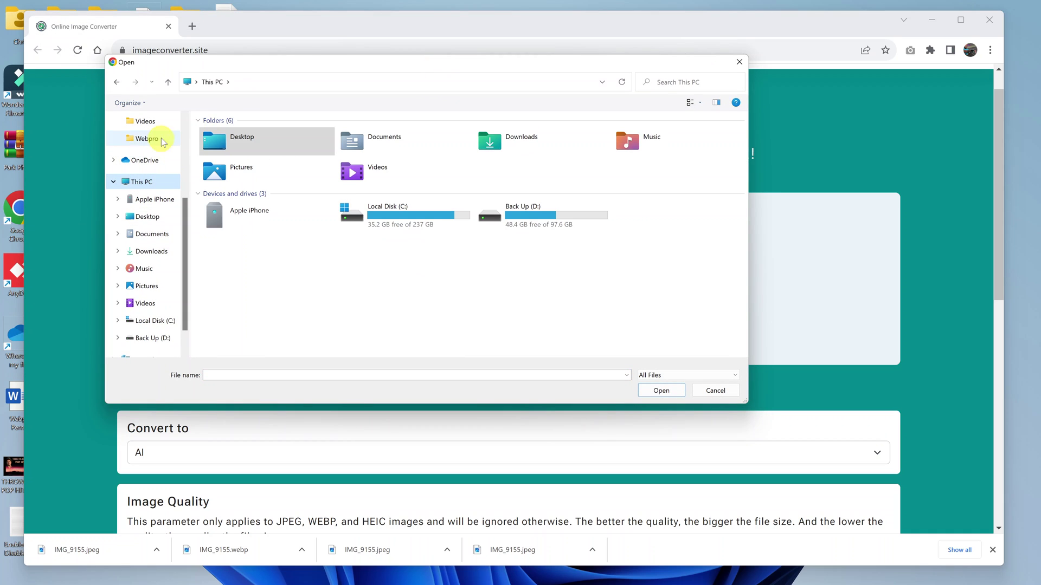
left_click(117, 82)
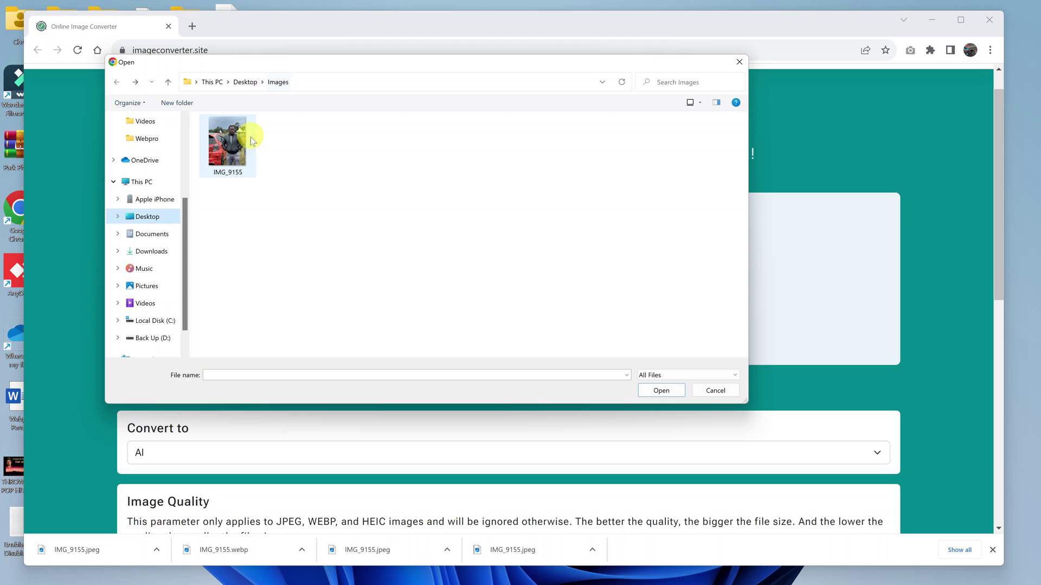
left_click(233, 148)
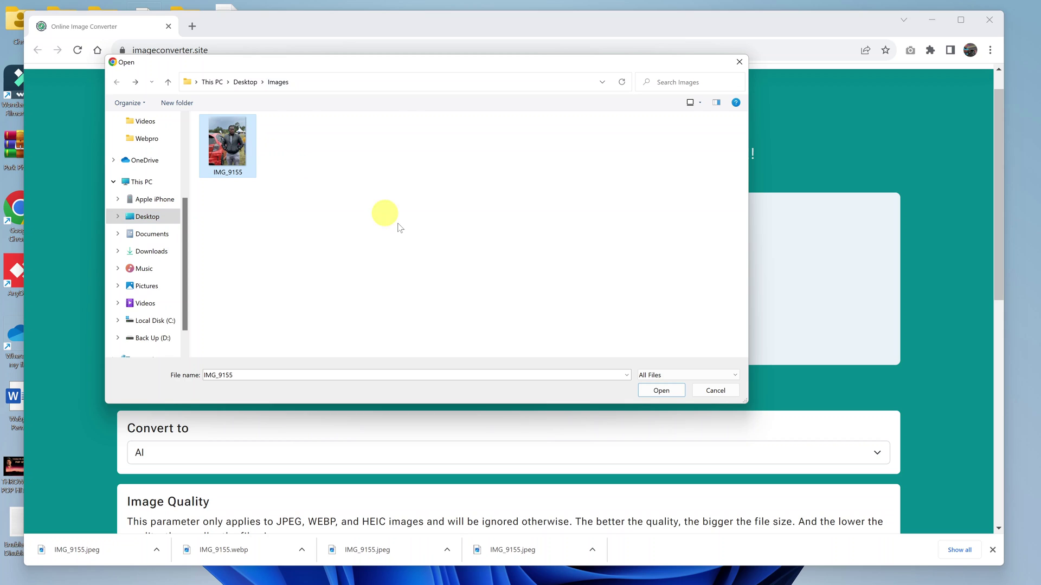
left_click(654, 389)
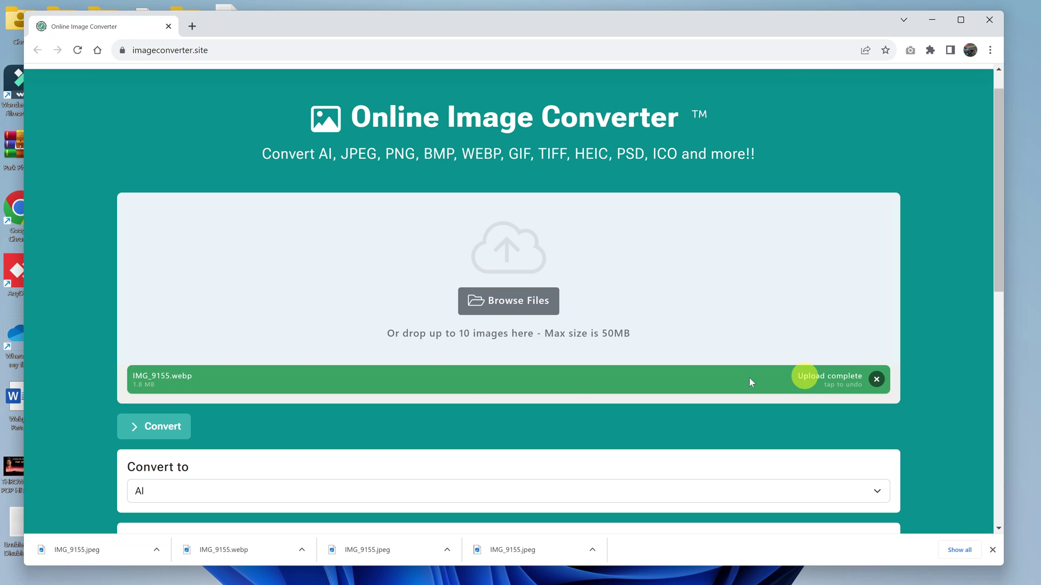
Set the Convert to format to PNG and drag the Image Quality slider to 100%.
scroll(363, 382, "down", 1)
scroll(363, 381, "down", 1)
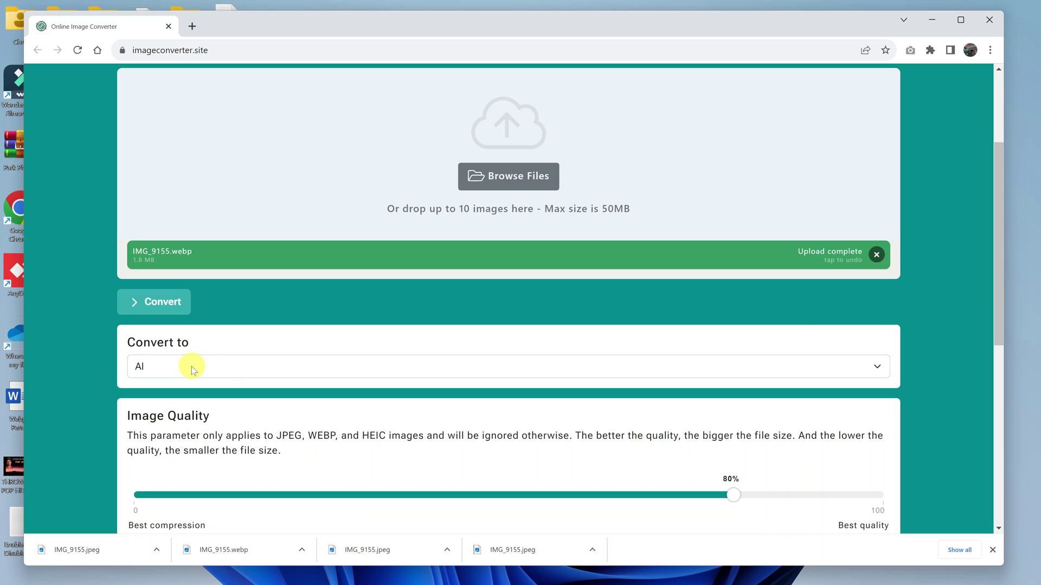
left_click(879, 368)
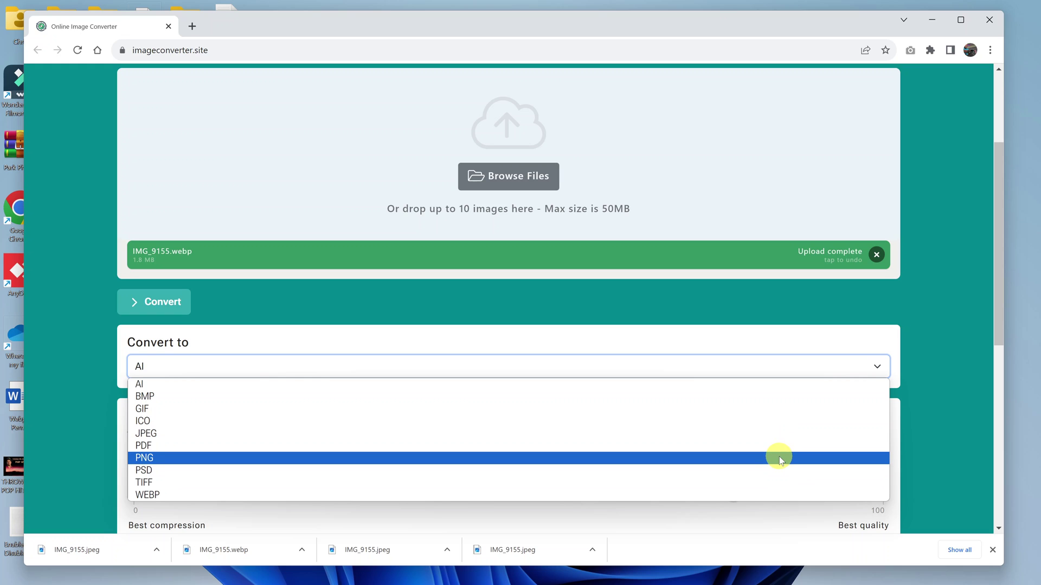
left_click(780, 458)
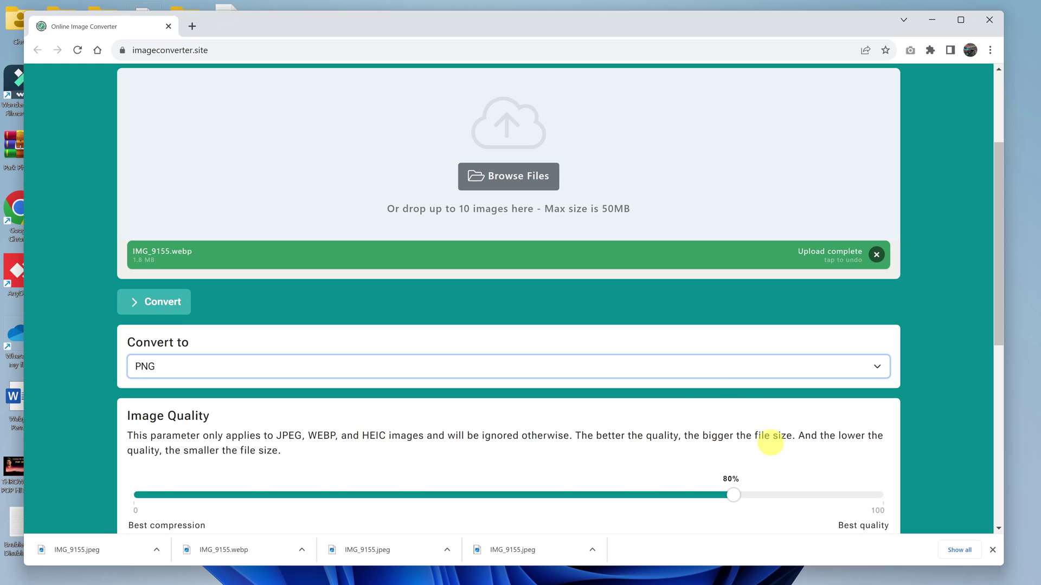
scroll(574, 358, "down", 1)
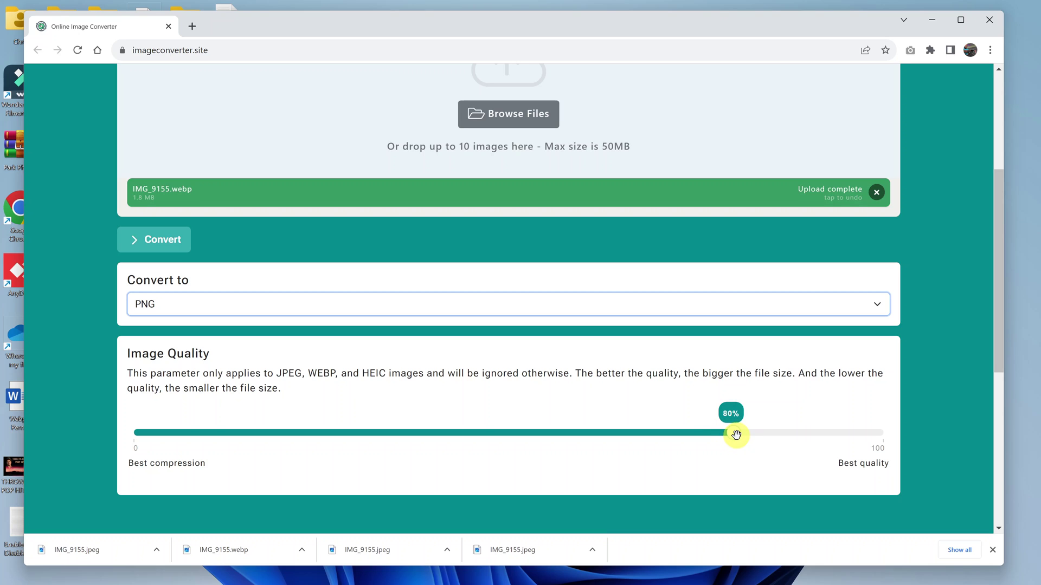
left_click_drag(736, 435, 913, 441)
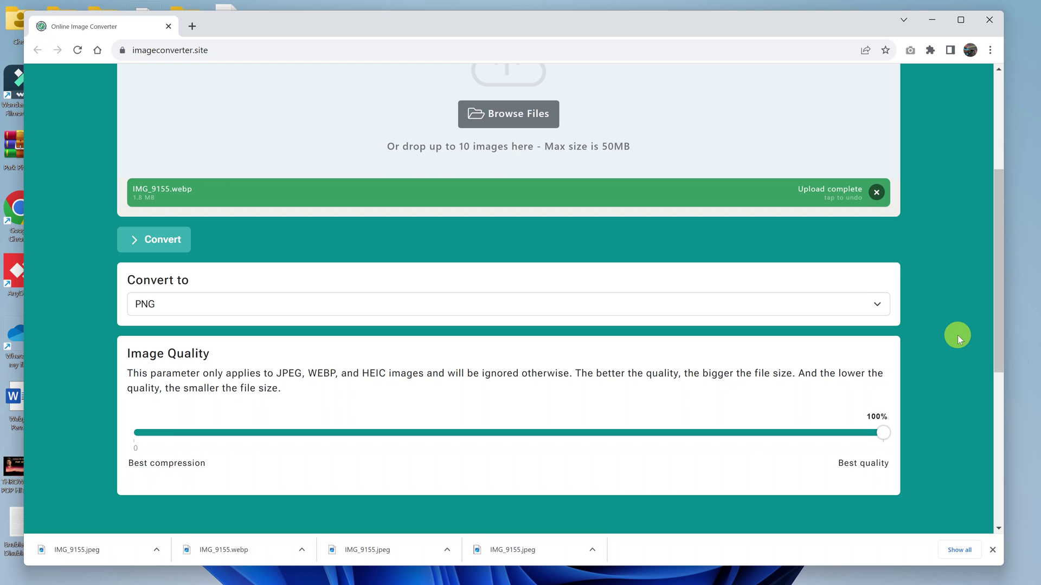
Convert the image, save IMG_9155.png into Desktop > Images, and minimize Chrome.
left_click(163, 242)
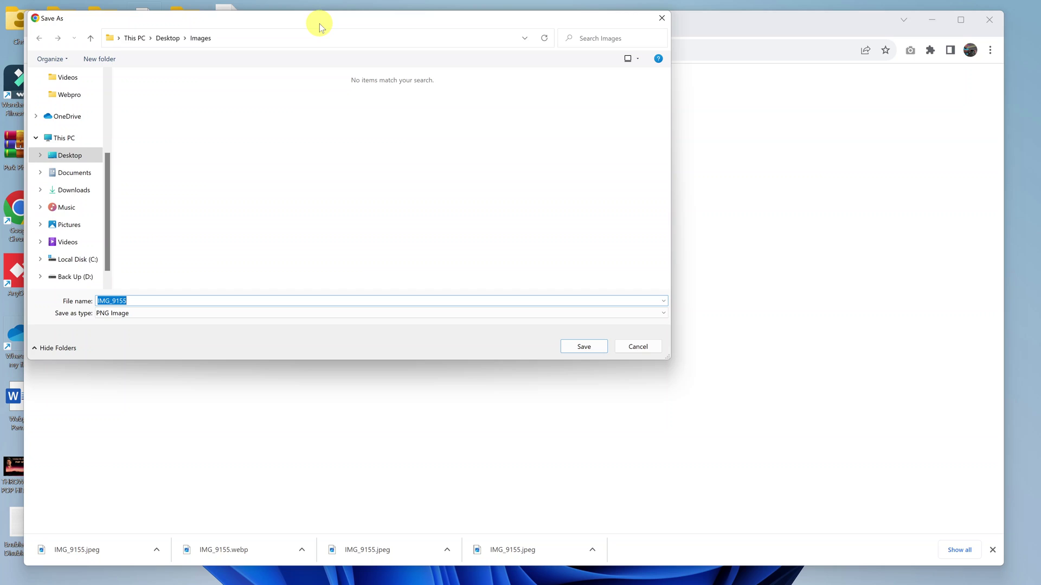
left_click_drag(320, 24, 445, 150)
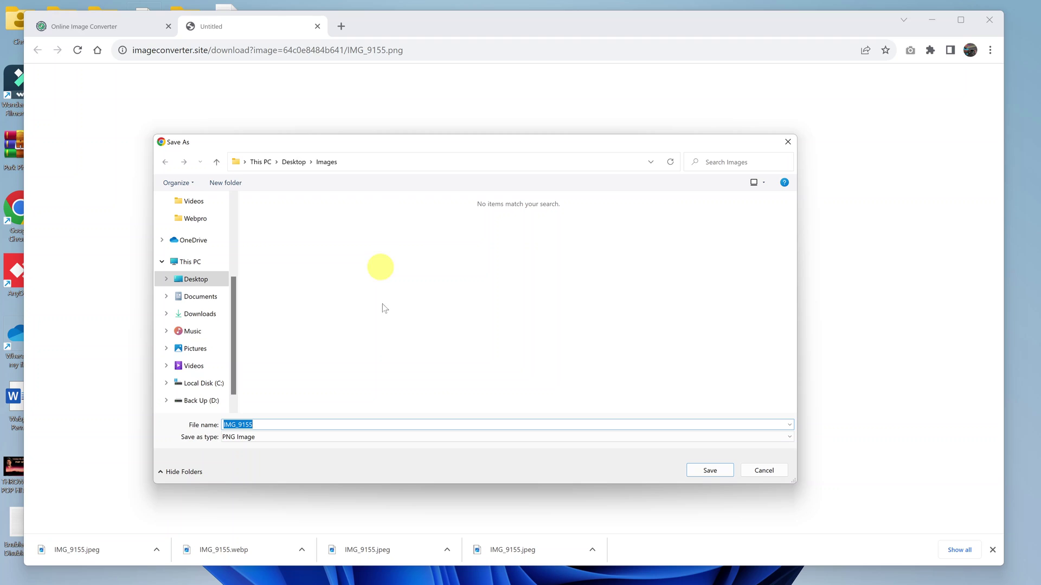
left_click(294, 162)
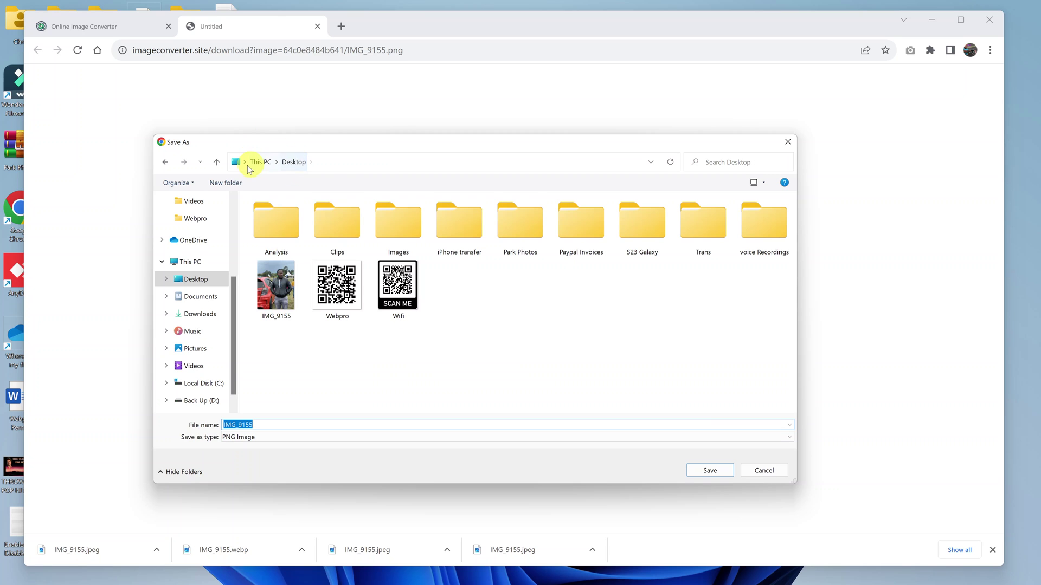
double_click(396, 220)
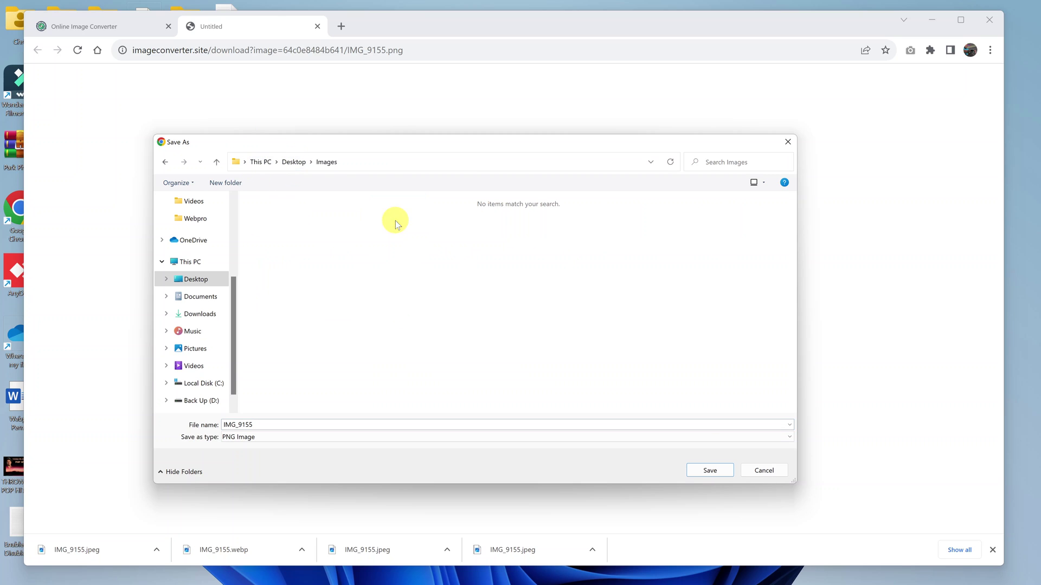
left_click(714, 469)
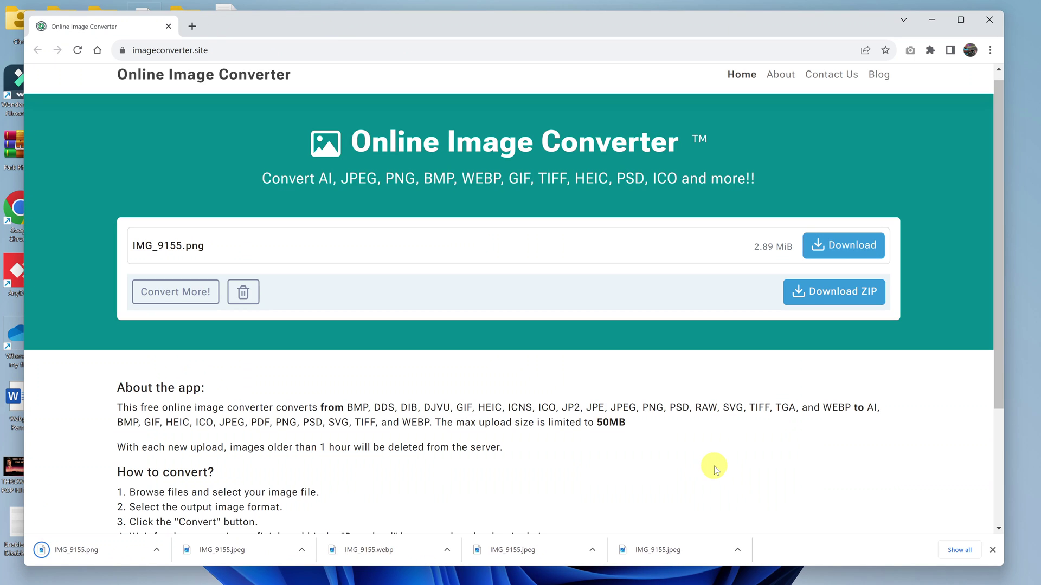
scroll(811, 488, "up", 1)
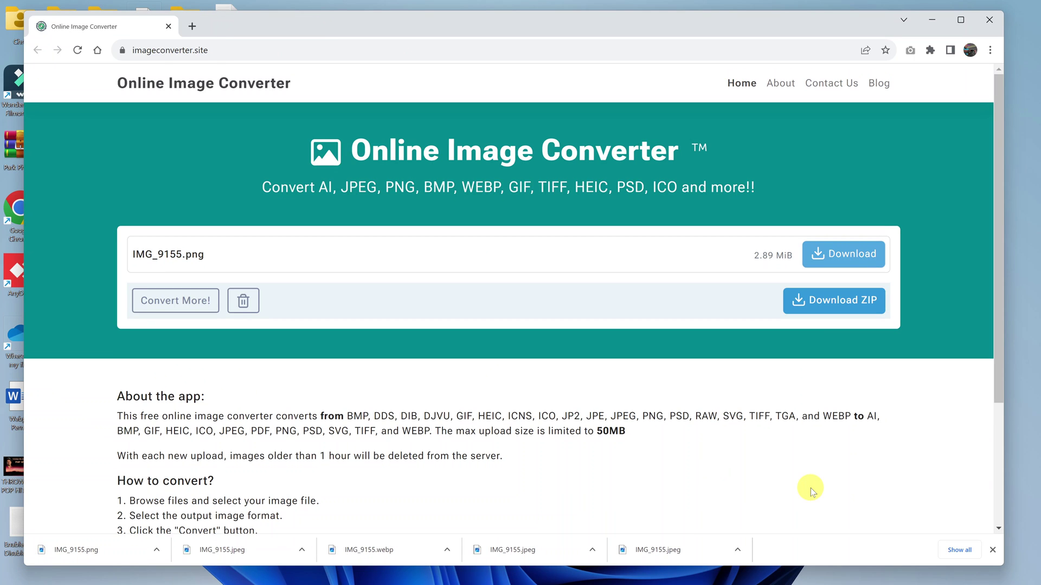
left_click(932, 20)
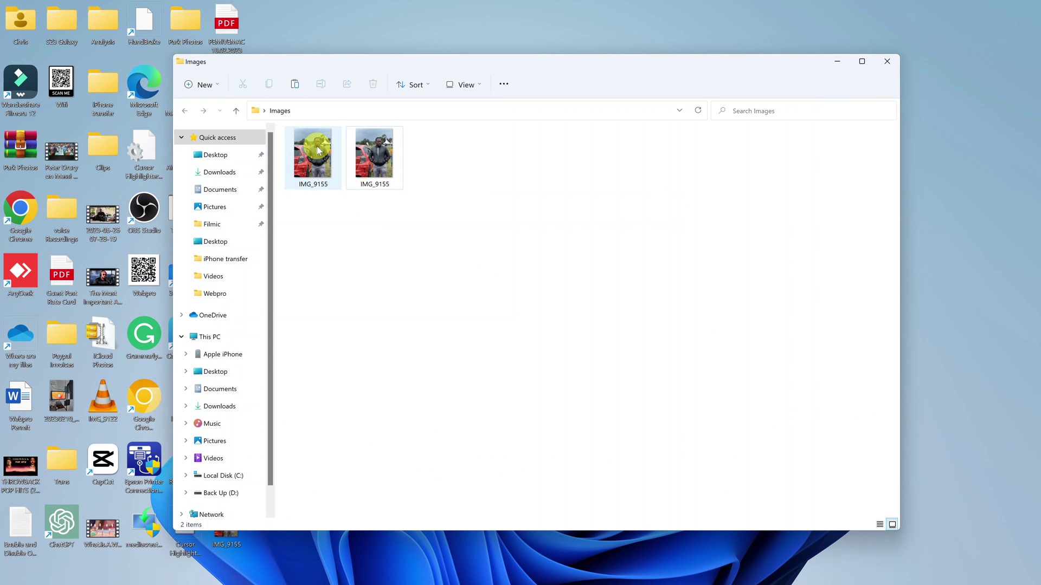
Check the new IMG_9155's Properties to confirm it is a 2.89 MB PNG.
left_click(318, 150)
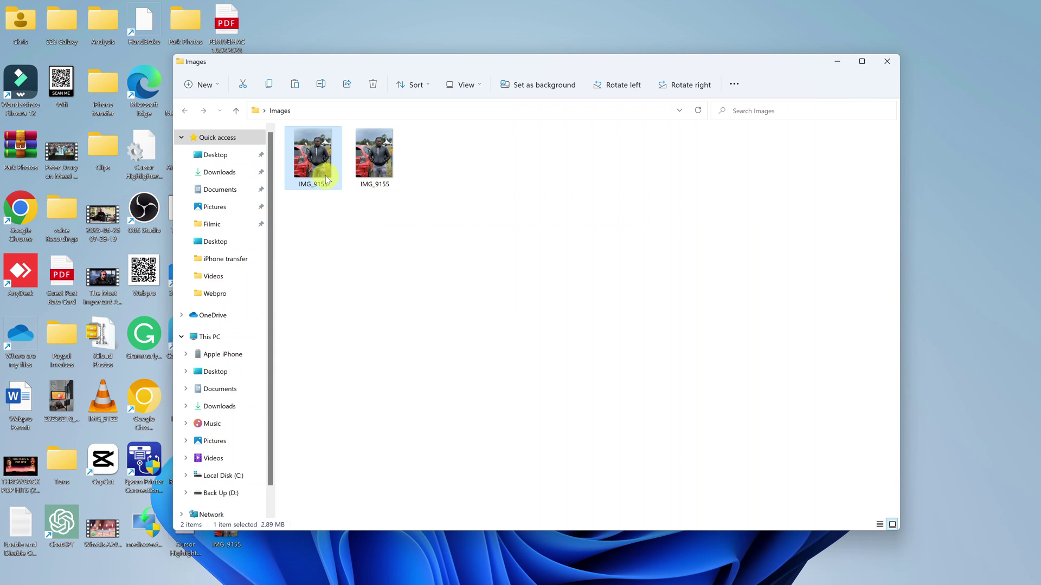
right_click(320, 167)
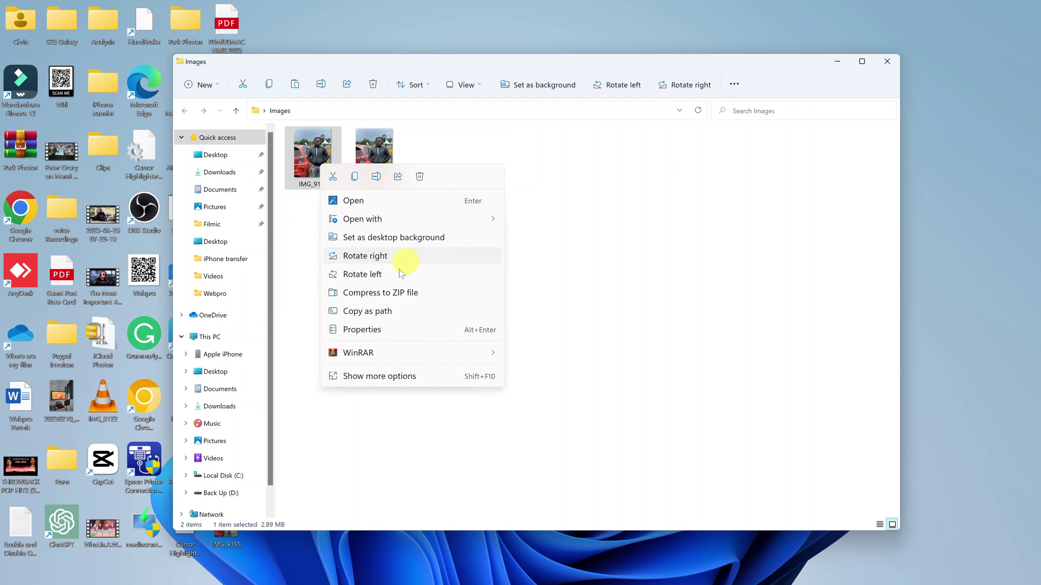
left_click(379, 331)
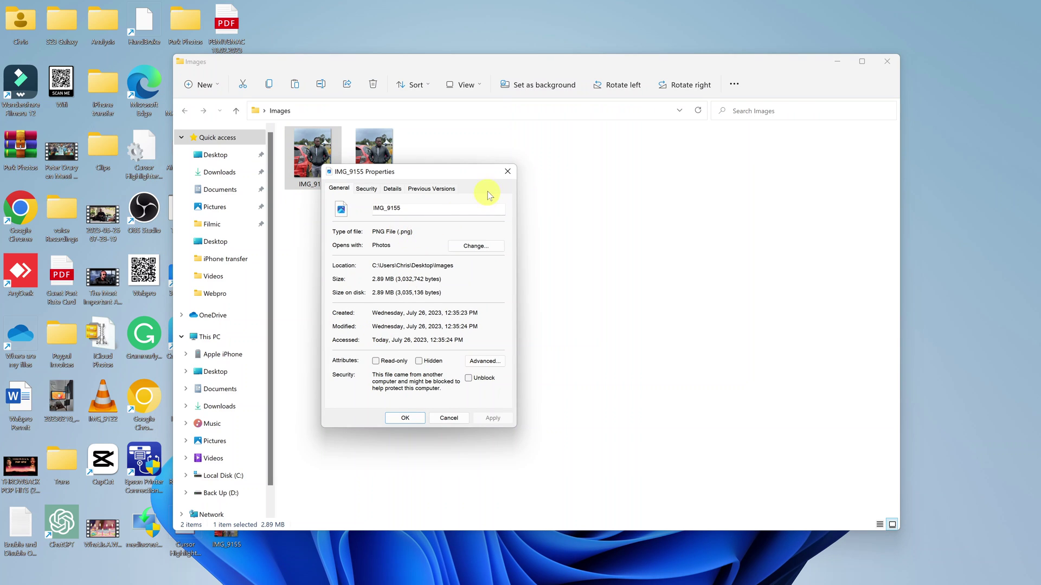
left_click(508, 172)
View the new IMG_9155.png (1536 x 2048), then minimize File Explorer to show the desktop.
left_click(365, 156)
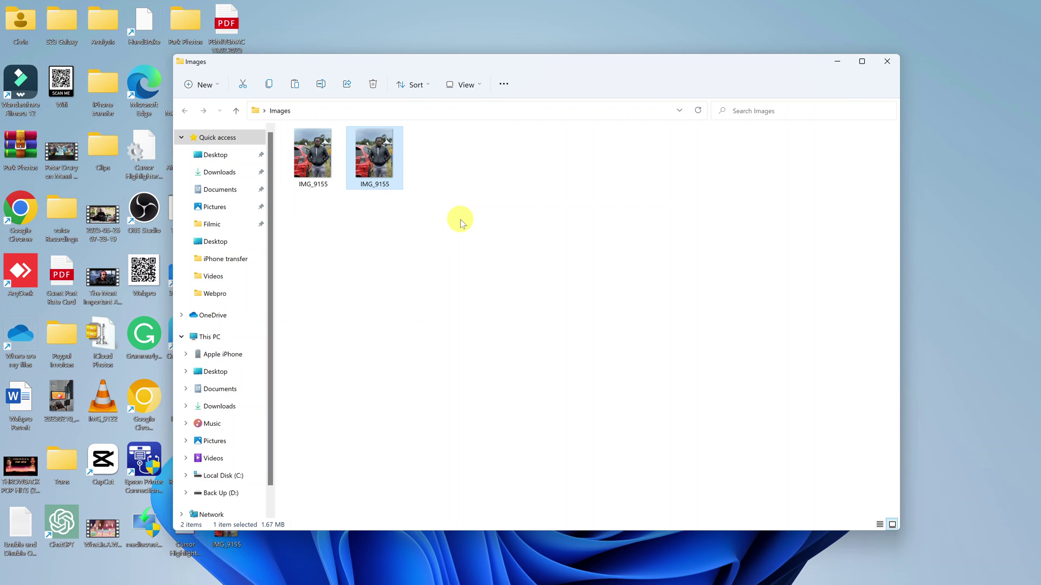
double_click(317, 158)
left_click(838, 63)
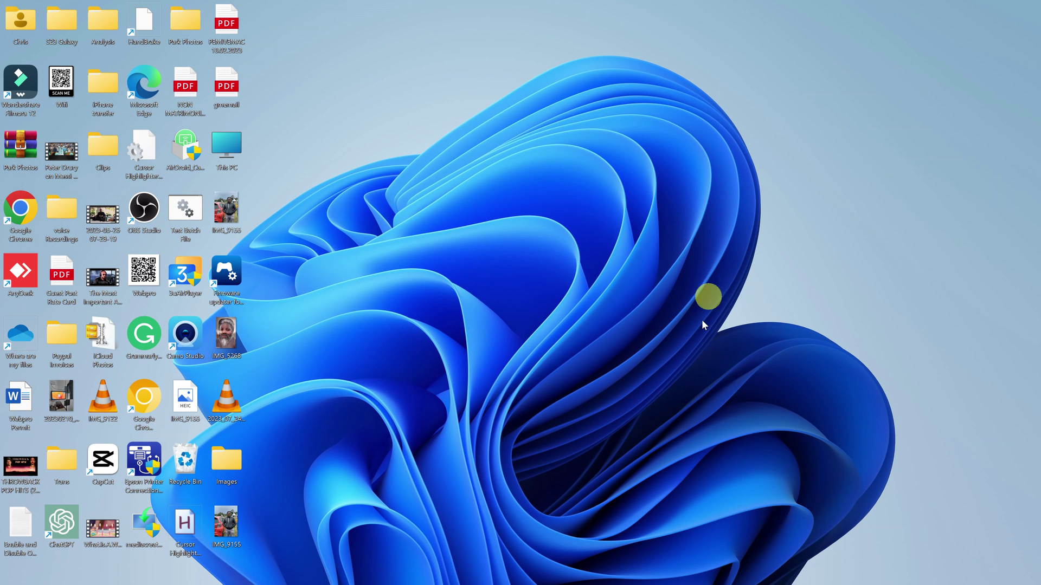